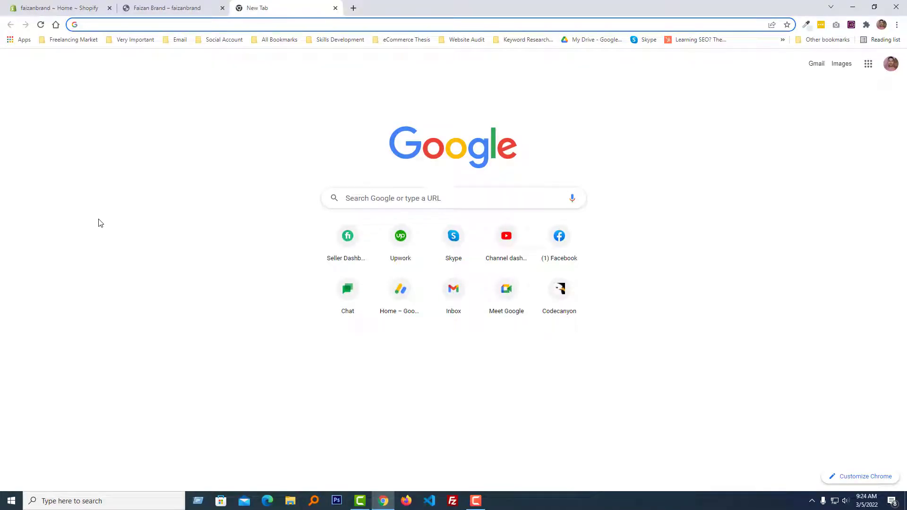
text(https://www.gsmworldusa.com/)
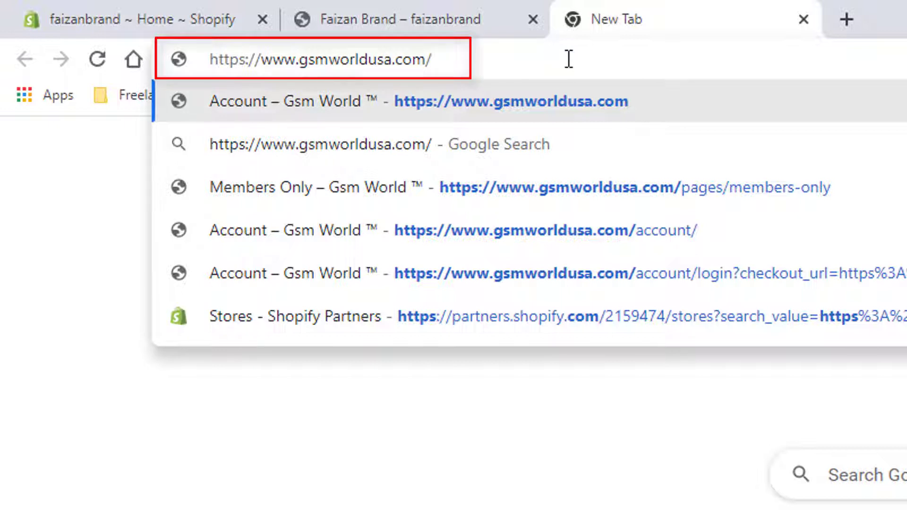
key(Return)
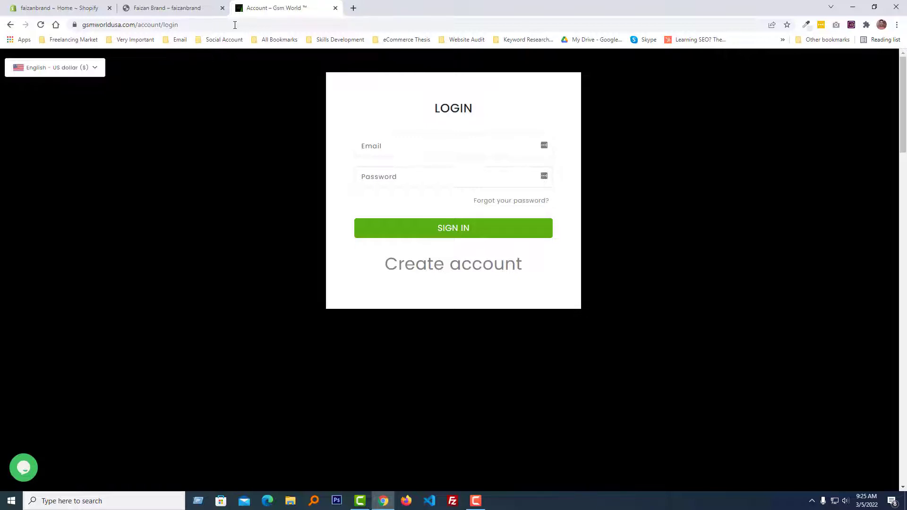
Step: Check the Faizan Brand storefront, then open Edit code for the Debut theme
click(140, 8)
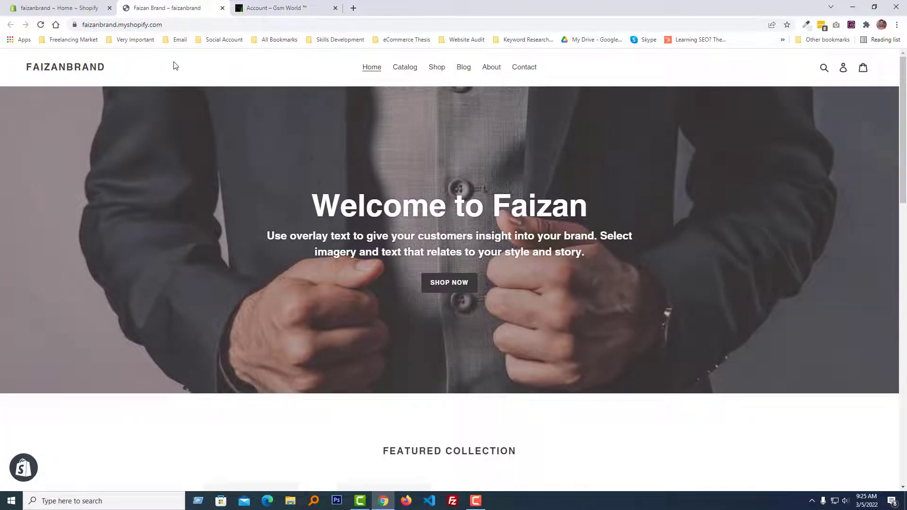
scroll(384, 162, down, 5)
scroll(321, 255, down, 5)
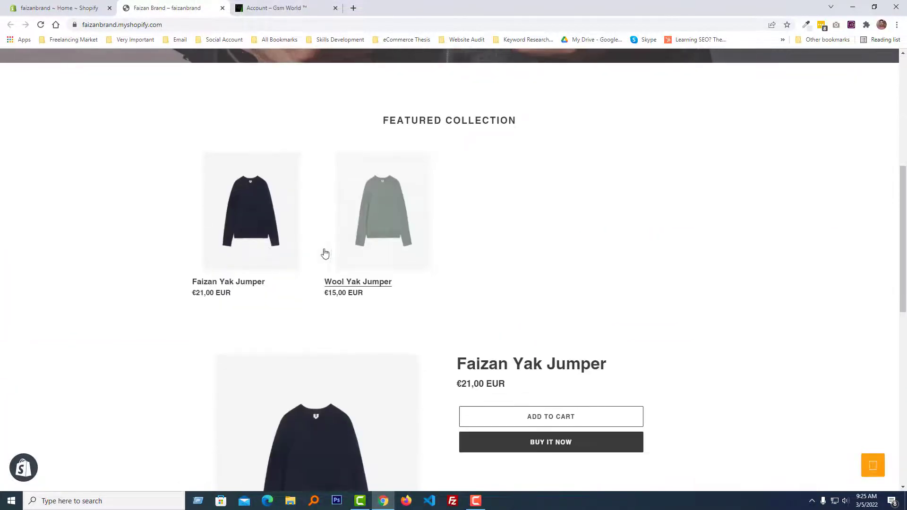
scroll(321, 255, down, 5)
scroll(321, 255, down, 5)
scroll(320, 254, up, 15)
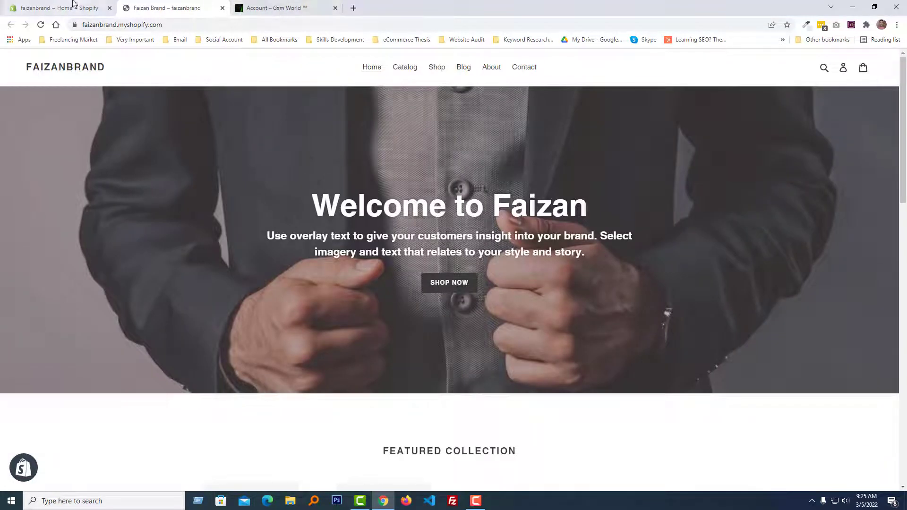
click(60, 7)
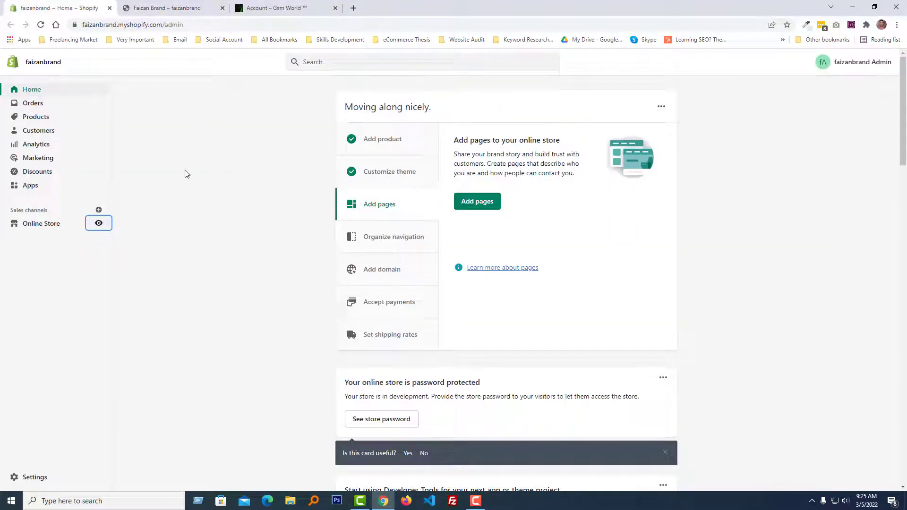
click(36, 226)
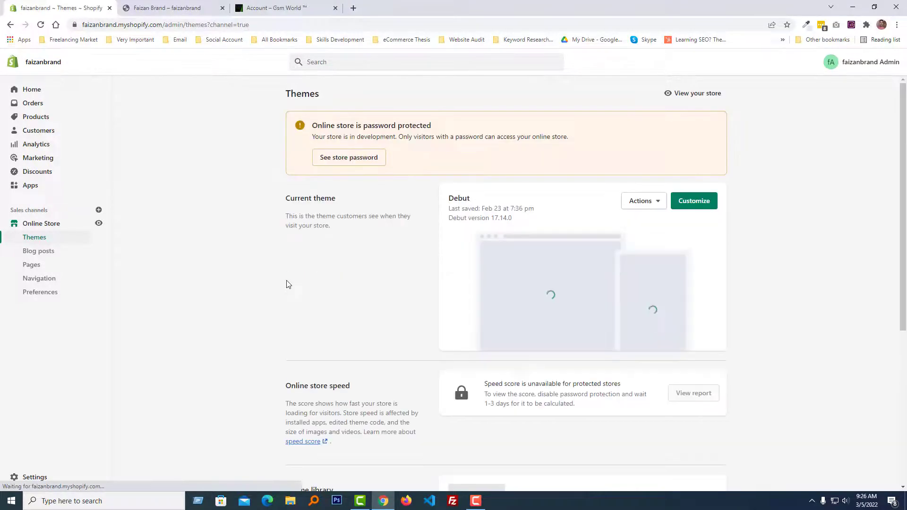
click(645, 201)
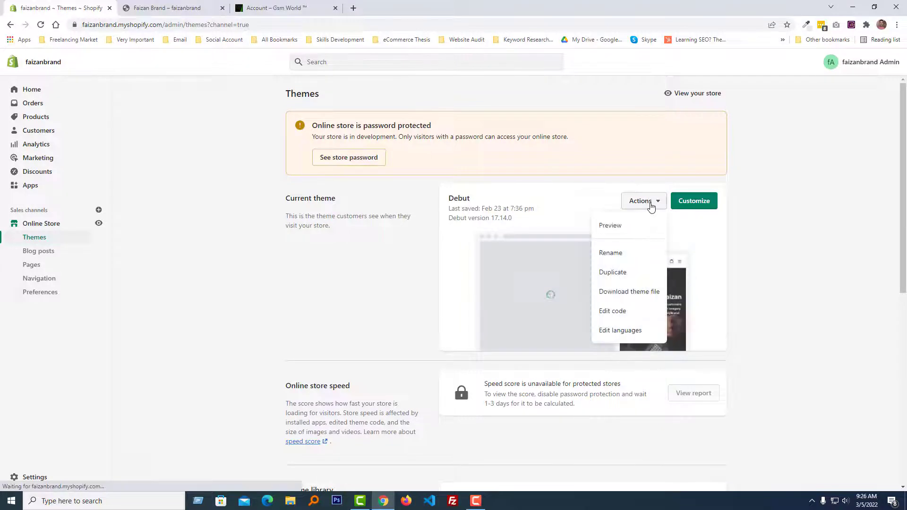
click(613, 310)
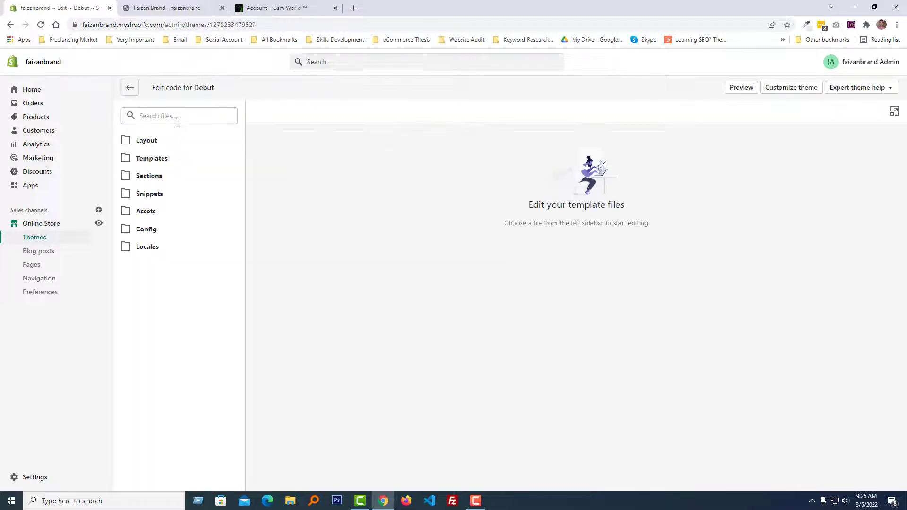
Step: Search the theme files for 'theme' and open Layout's theme.liquid
click(144, 116)
text(theme)
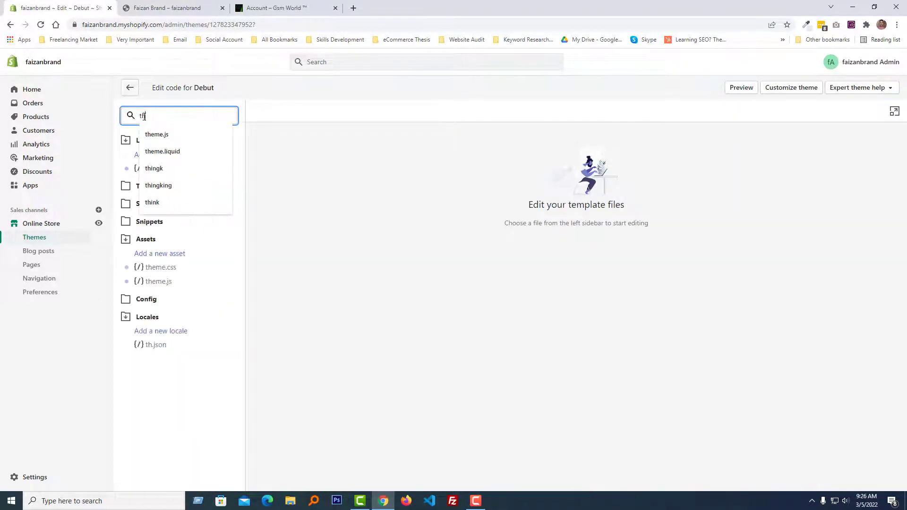
click(164, 169)
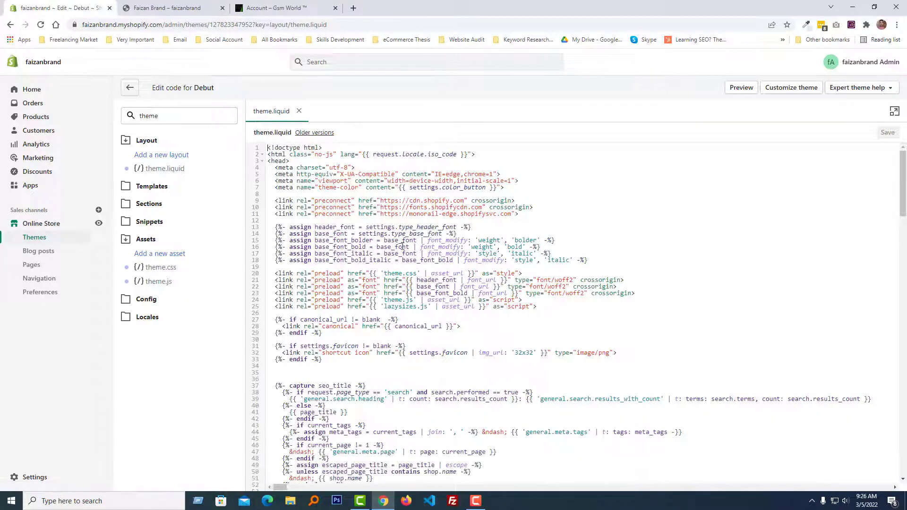
scroll(413, 254, down, 8)
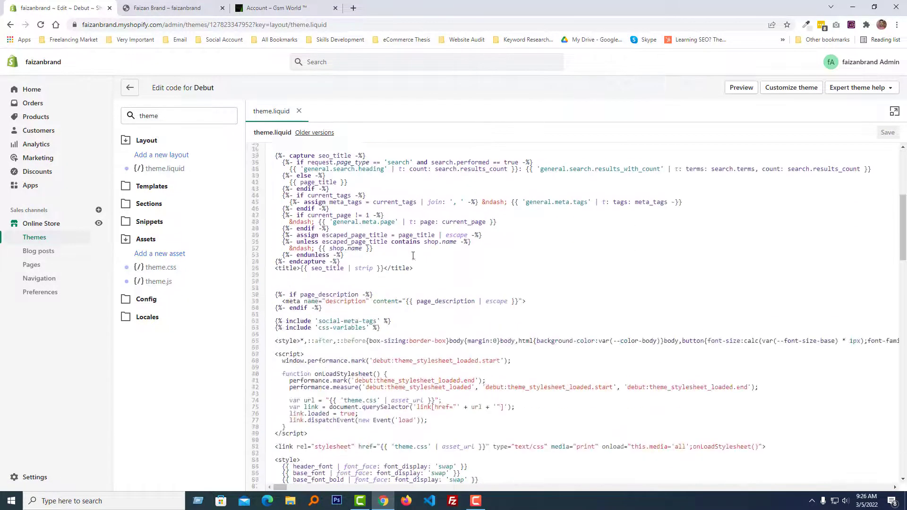
scroll(412, 254, down, 5)
scroll(412, 254, down, 5)
scroll(413, 254, down, 8)
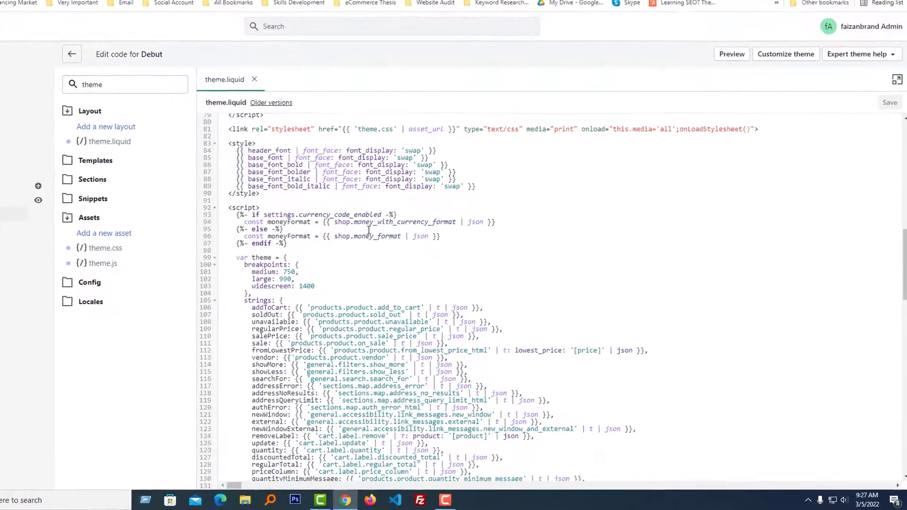
scroll(405, 249, down, 8)
scroll(333, 211, down, 8)
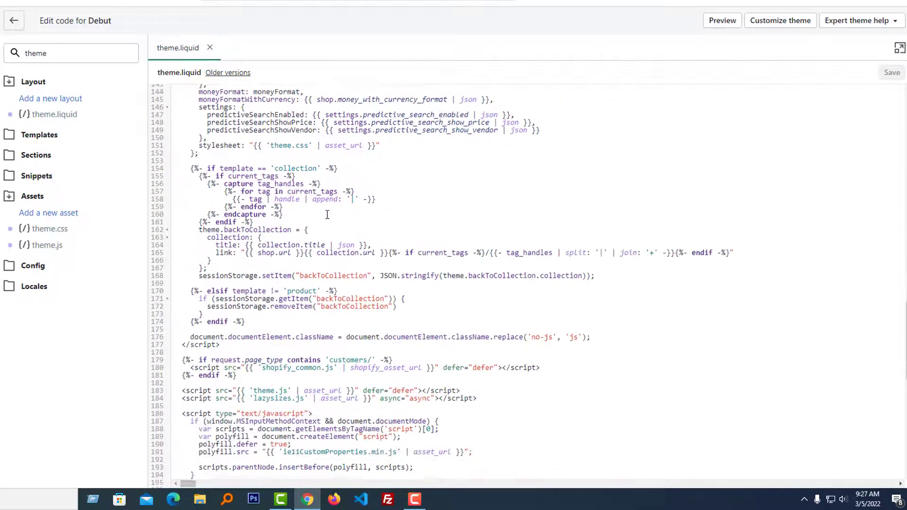
scroll(332, 210, down, 8)
scroll(332, 211, down, 3)
scroll(269, 205, down, 4)
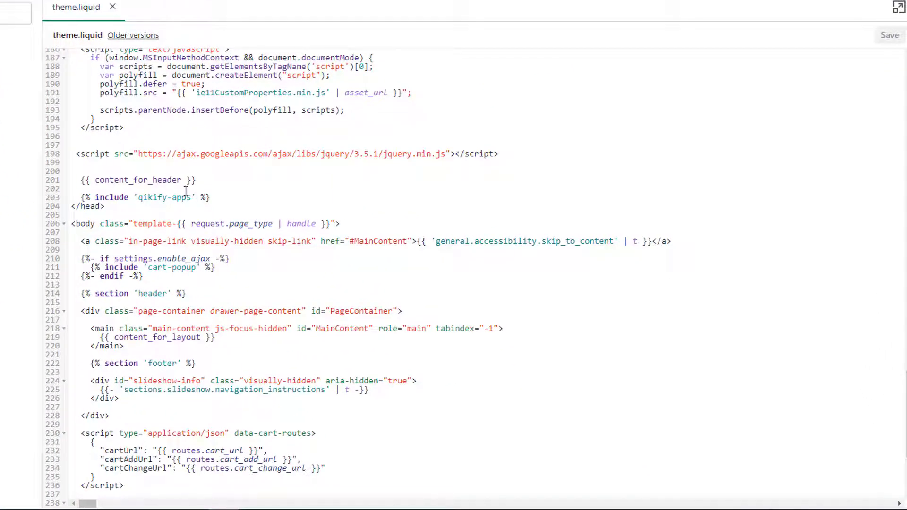
scroll(186, 190, down, 2)
scroll(185, 190, down, 2)
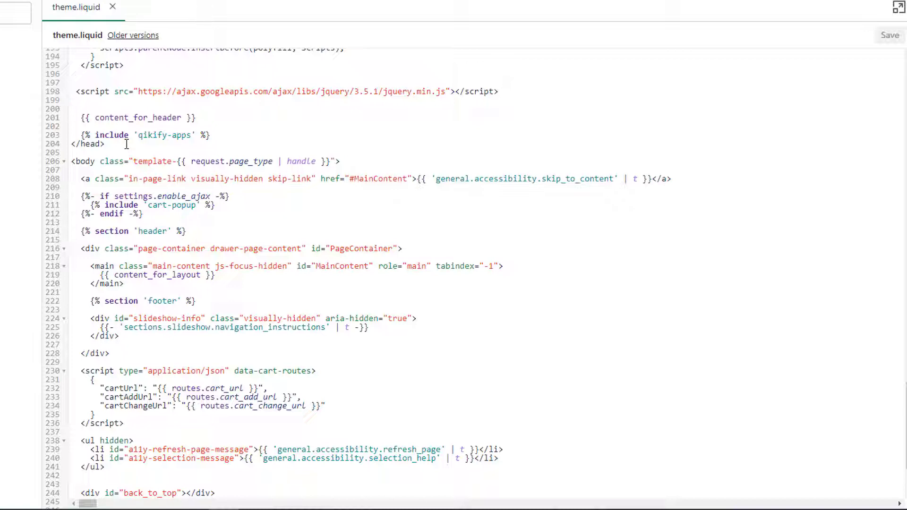
Step: Add blank lines for new code directly below the </head> tag
click(126, 144)
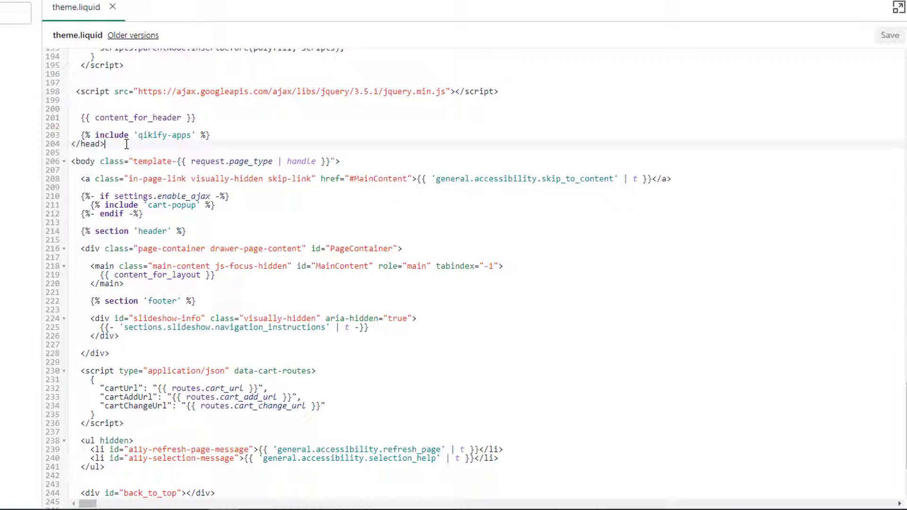
key(Return)
key(Return)
key(Return)
key(Return)
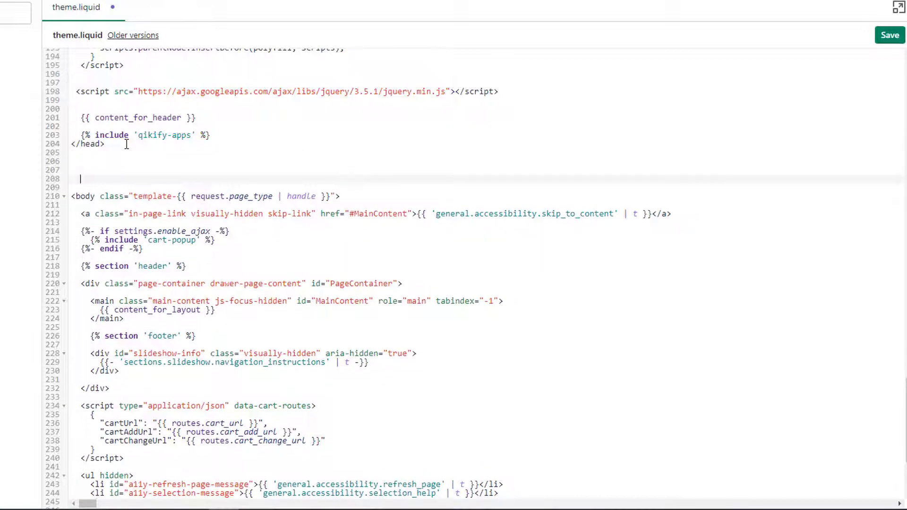
key(Return)
key(Return)
key(Return)
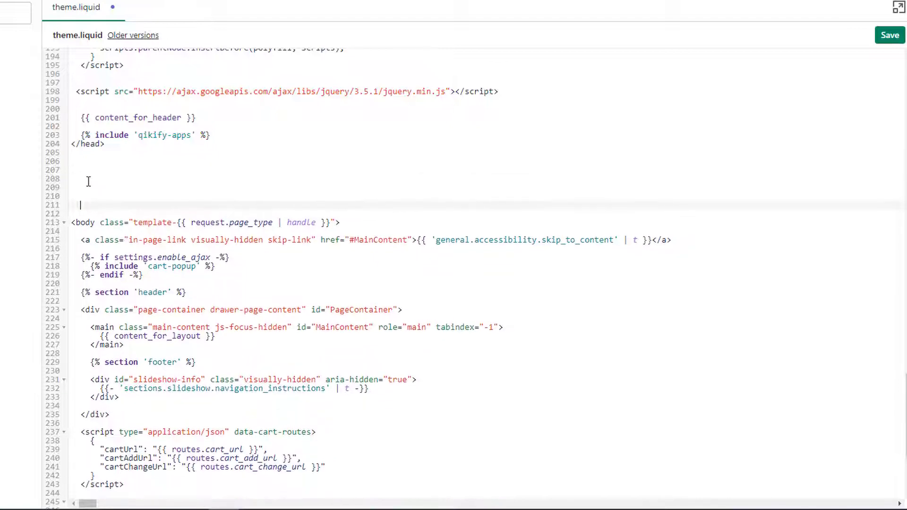
click(86, 179)
key(Return)
key(Return)
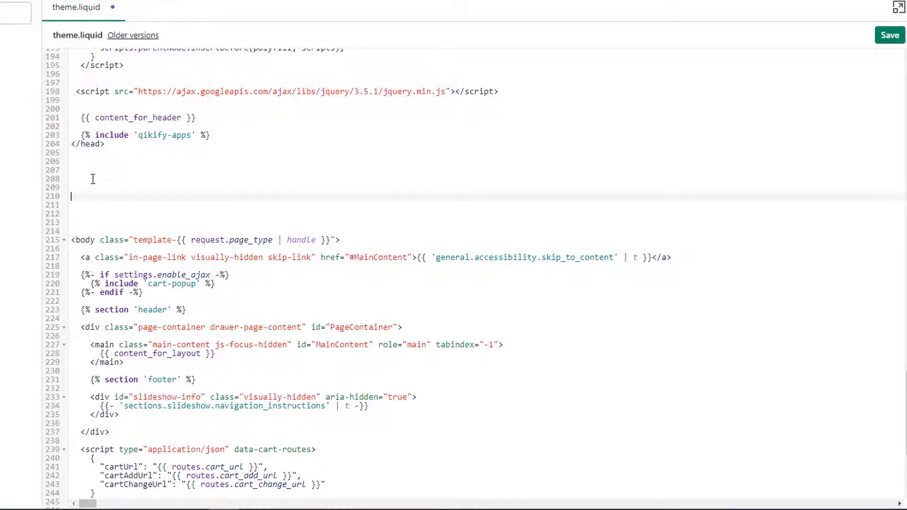
key(BackSpace)
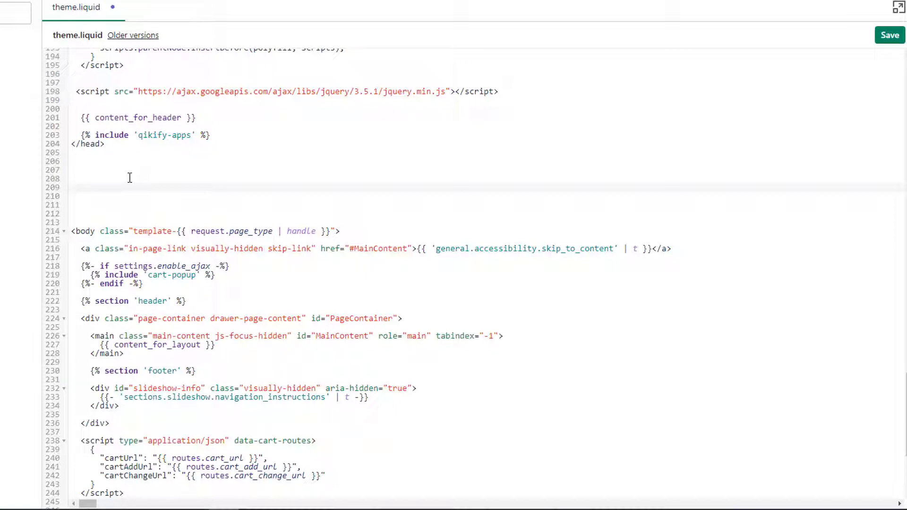
Step: Write {% unless customer %} with an inner if branch assigning sent_to_login false
click(129, 177)
text({% include 'code' %})
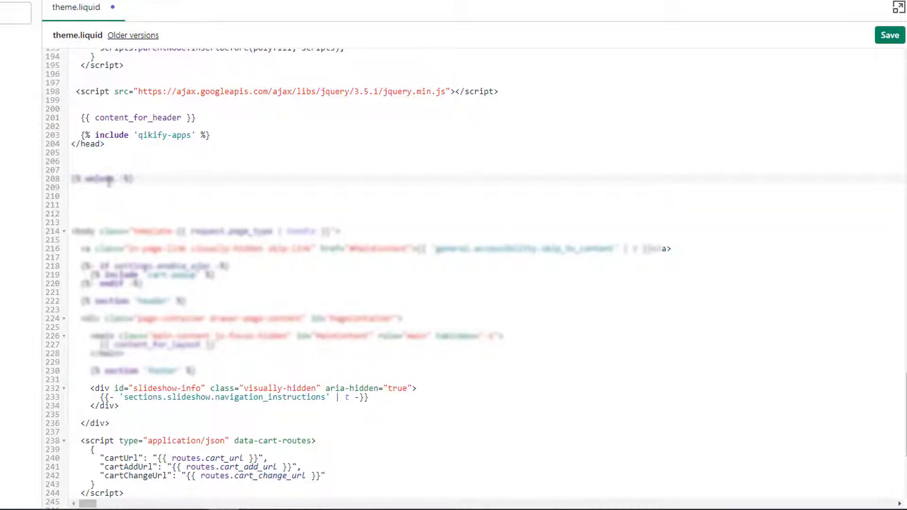
text(customer %})
key(Return)
key(Return)
text({% endif %})
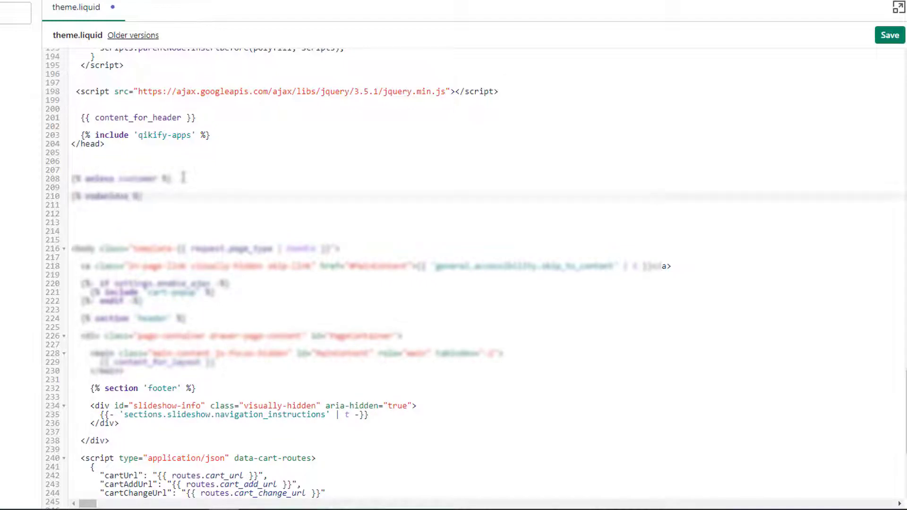
key(Return)
key(Return)
key(Up)
key(Up)
text({% if odd %}template contains 'customers' or request.path == '/c)
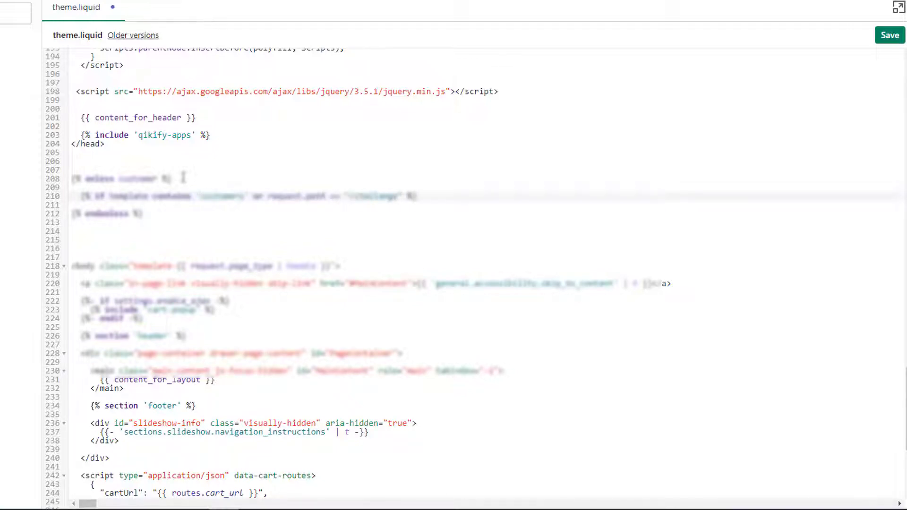
text(hallenge' %})
key(Return)
text({% )
text(assign layout %})
text(sent_to_login = false)
key(End)
key(Return)
key(Return)
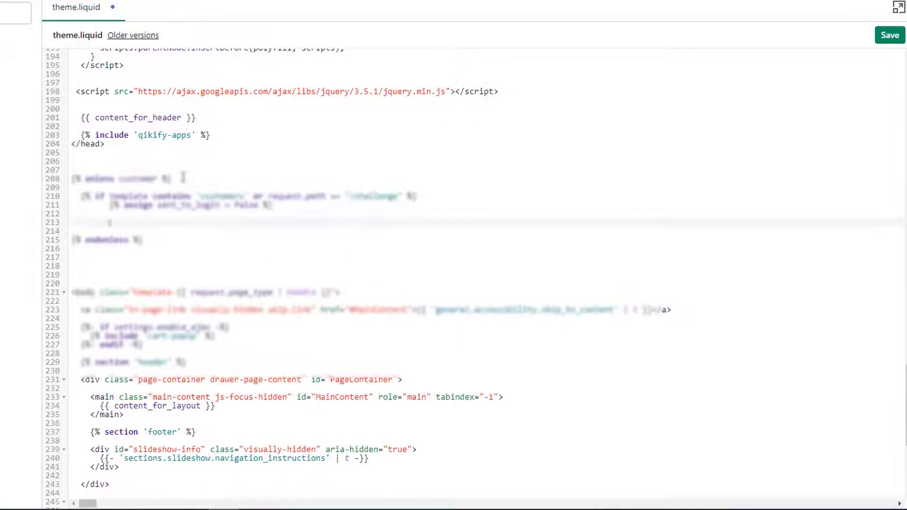
text({% )
text(else %})
Step: Add the else branch assigning sent_to_login true, and close with {% endunless %}
key(Return)
key(Return)
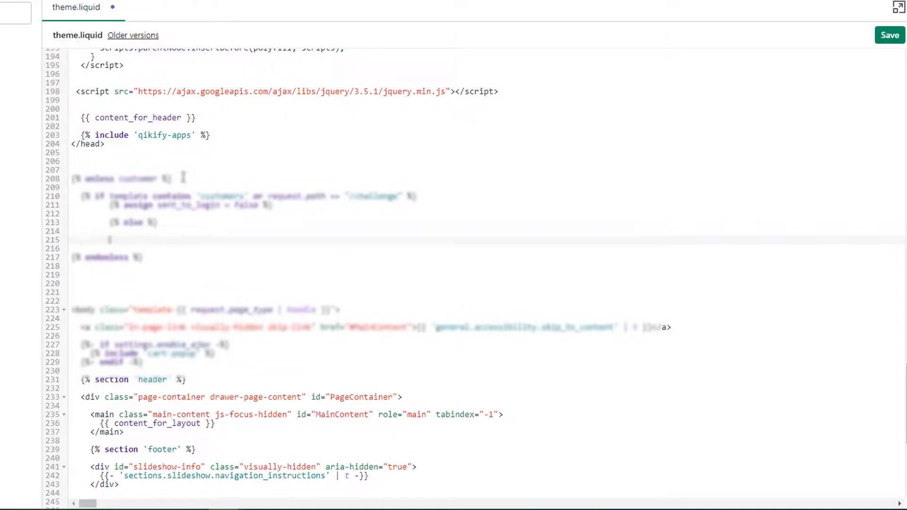
text({% assign sent_to_login = true %})
key(Return)
key(Return)
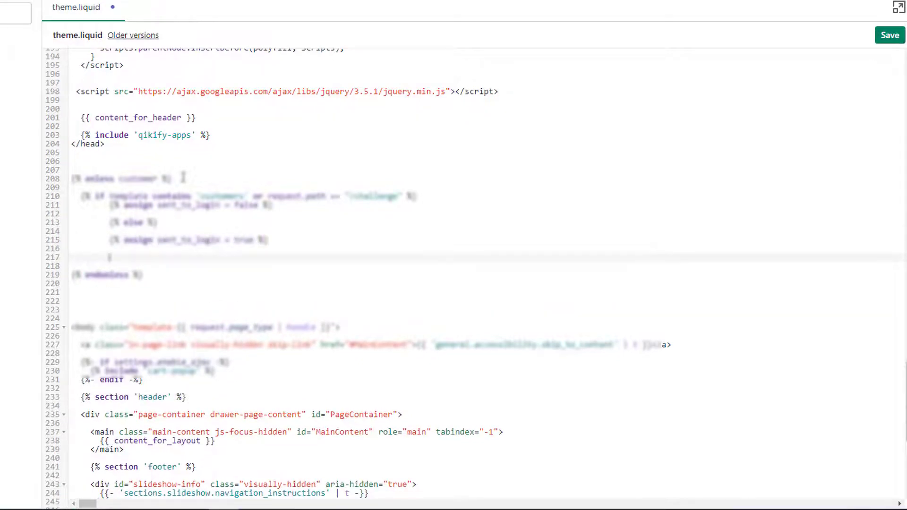
text({% endif %})
click(174, 276)
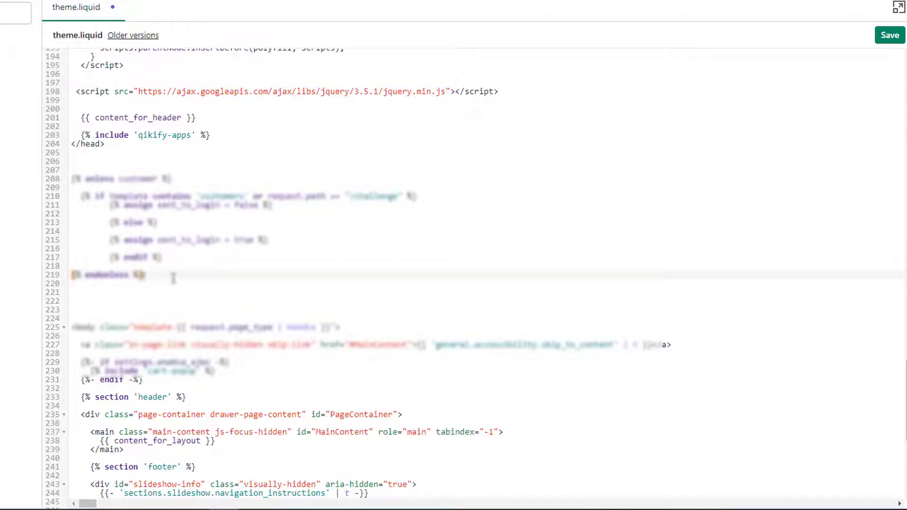
key(Return)
key(Return)
key(Return)
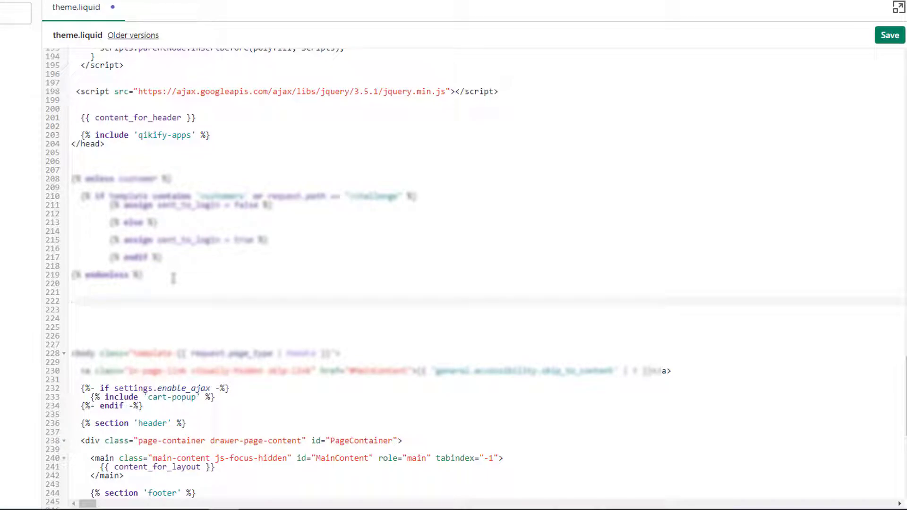
text({% if cust)
text(_to_login %})
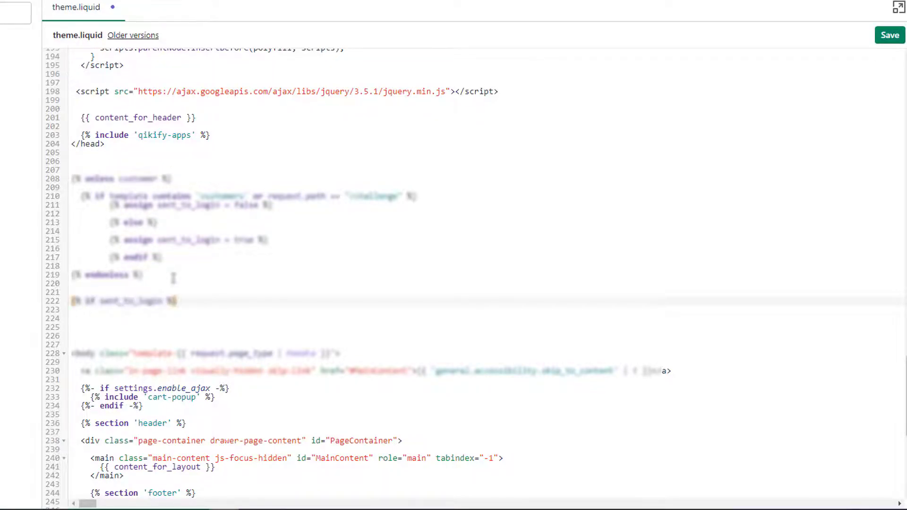
Step: Write {% if sent_to_login %} with a meta refresh to /account/login, then {% else %}
key(Return)
key(Return)
text({% else %})
key(Return)
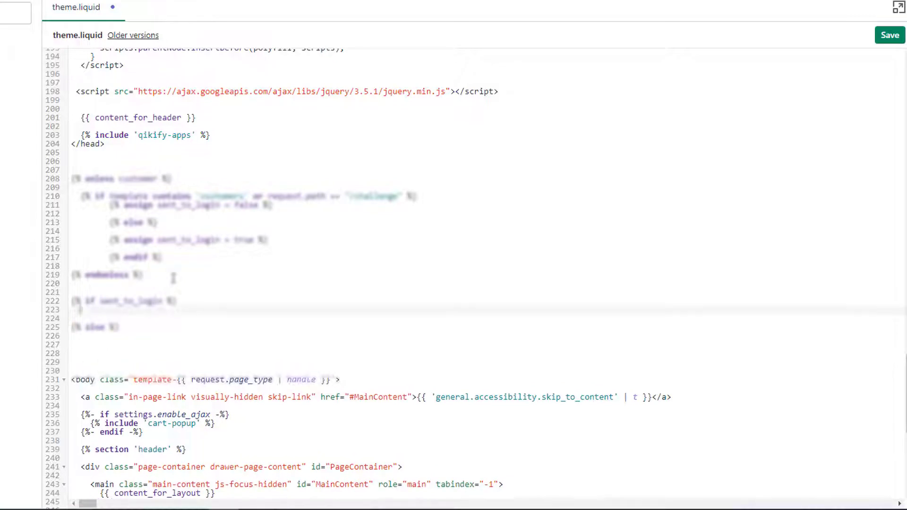
key(Return)
text(<meta content)
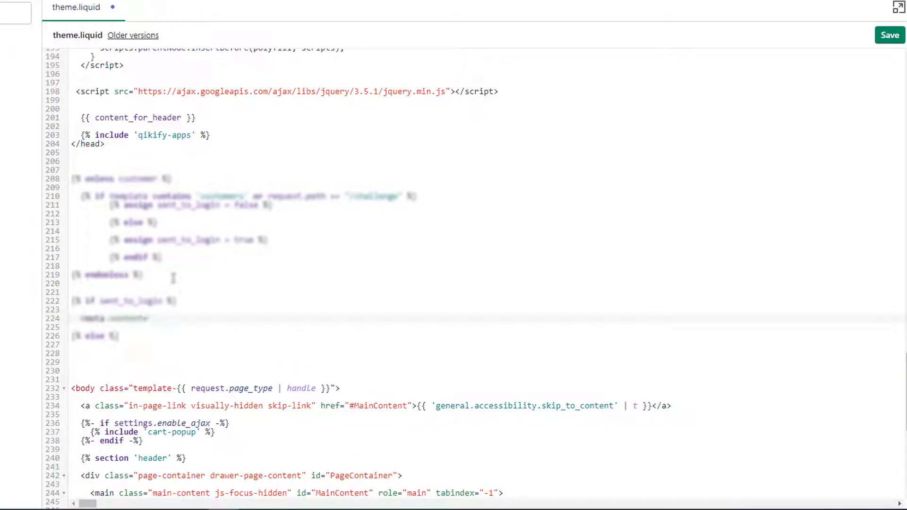
text(="0;)
text( url=/account/login" /> http-equiv="refresh" />)
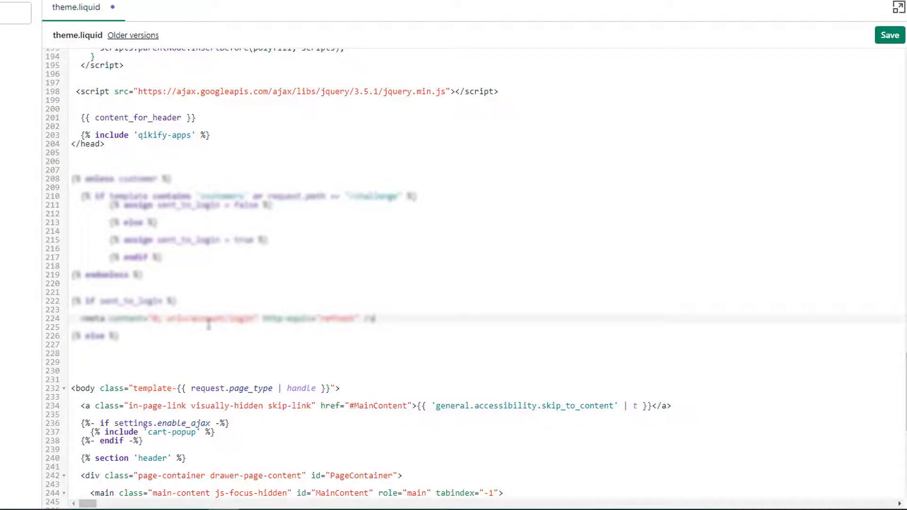
click(688, 161)
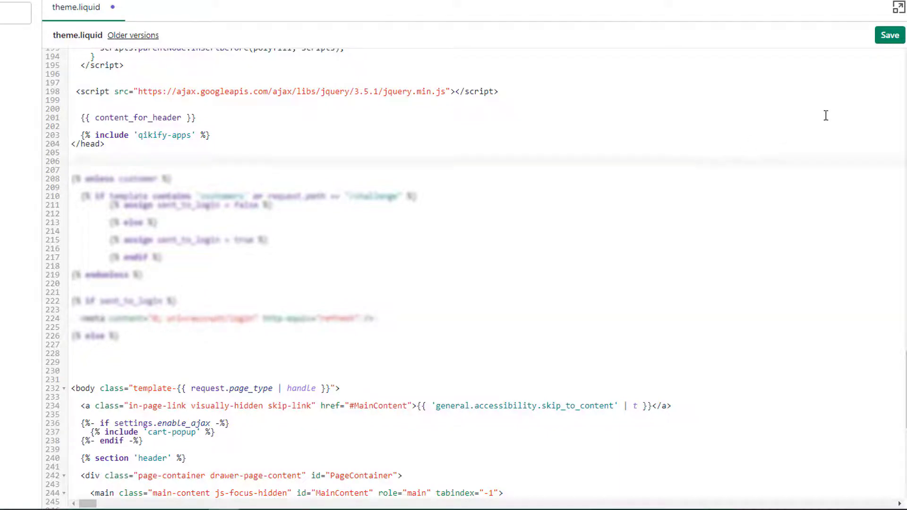
Step: Save theme.liquid and reload the Faizan Brand storefront from its logo
click(887, 37)
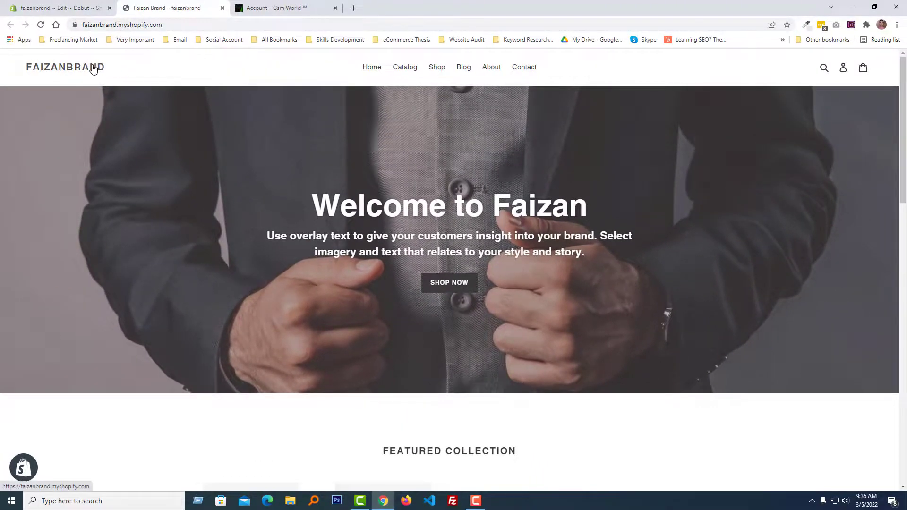
click(86, 68)
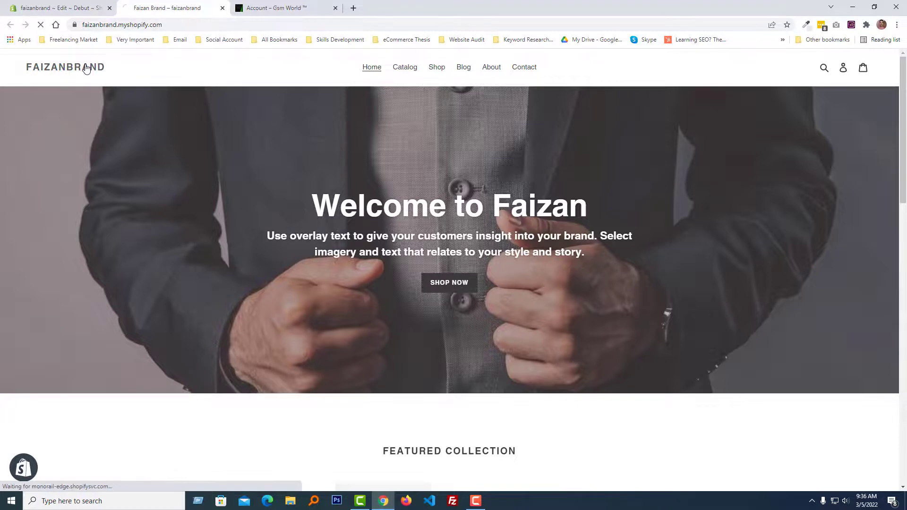